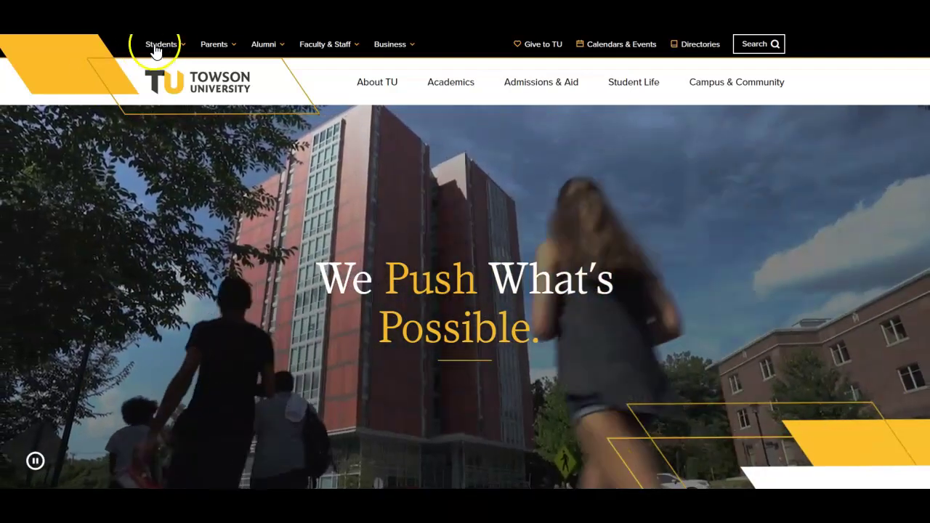
Step: Open the Students menu on the Towson homepage to list current and future student links
left_click(161, 45)
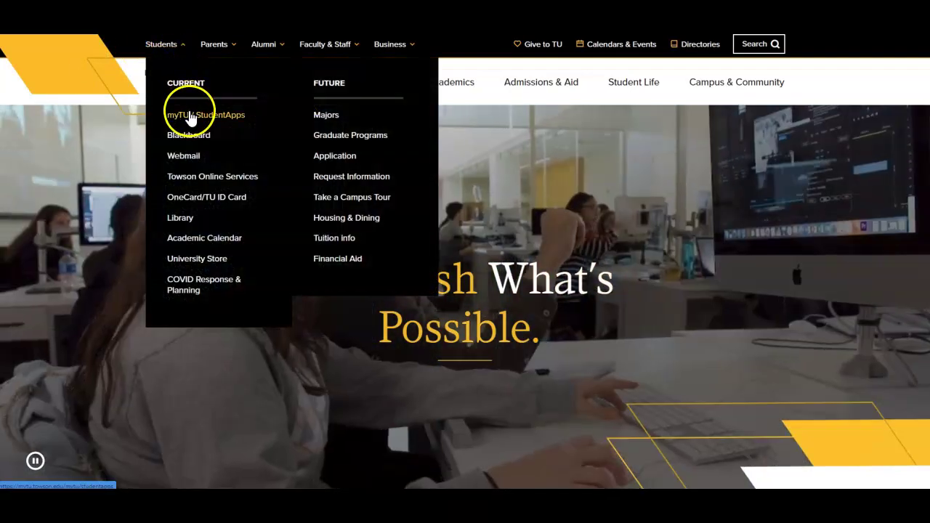
Step: Go through myTU / StudentApps to the Towson Online Services Student Center dashboard
left_click(190, 114)
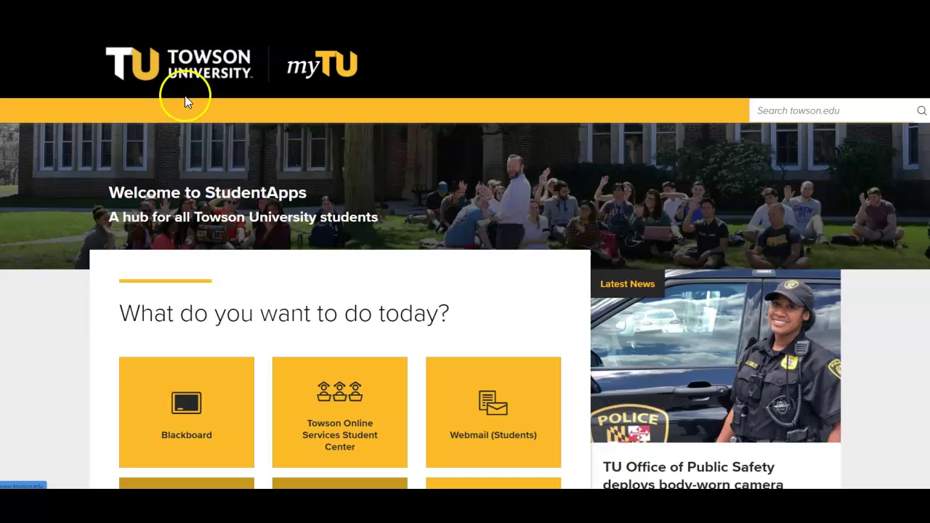
left_click(332, 380)
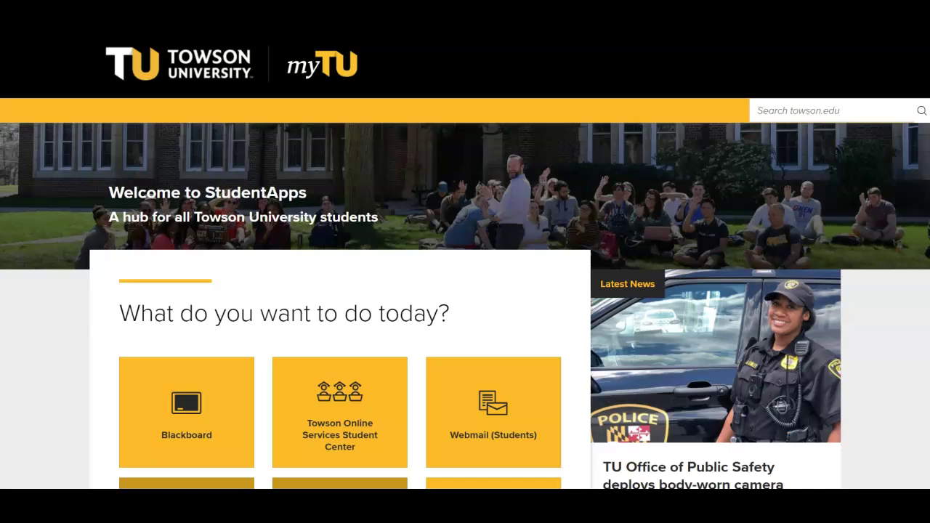
left_click(158, 57)
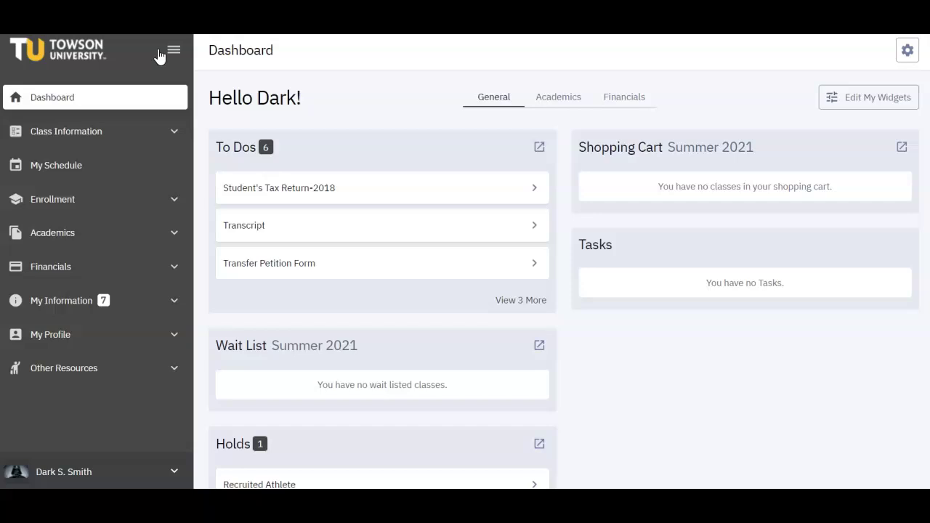
Step: From the dashboard sidebar, expand Enrollment and go to Add Class / Shopping Cart
left_click(80, 102)
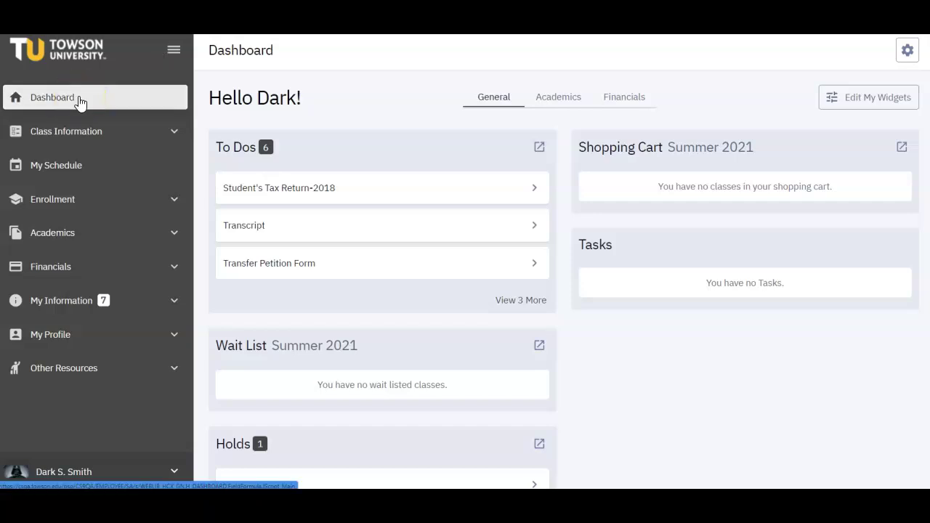
left_click(97, 103)
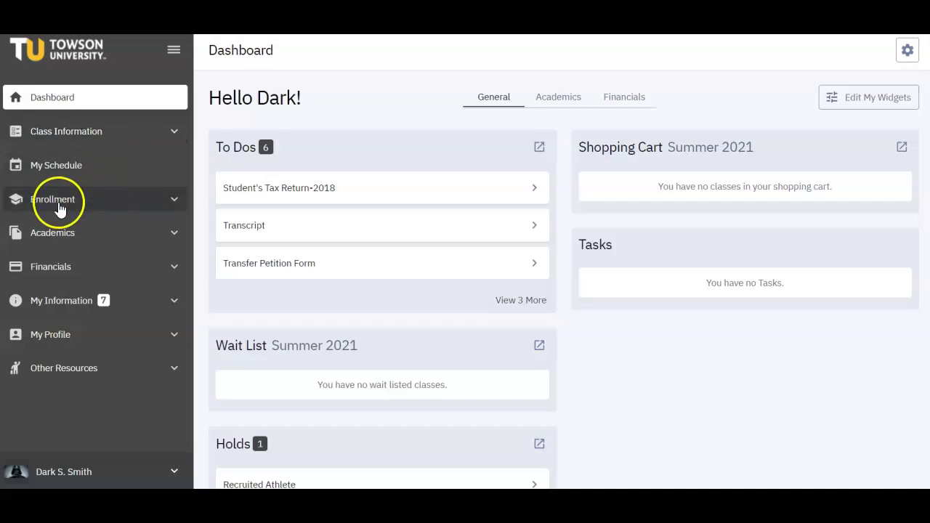
left_click(173, 203)
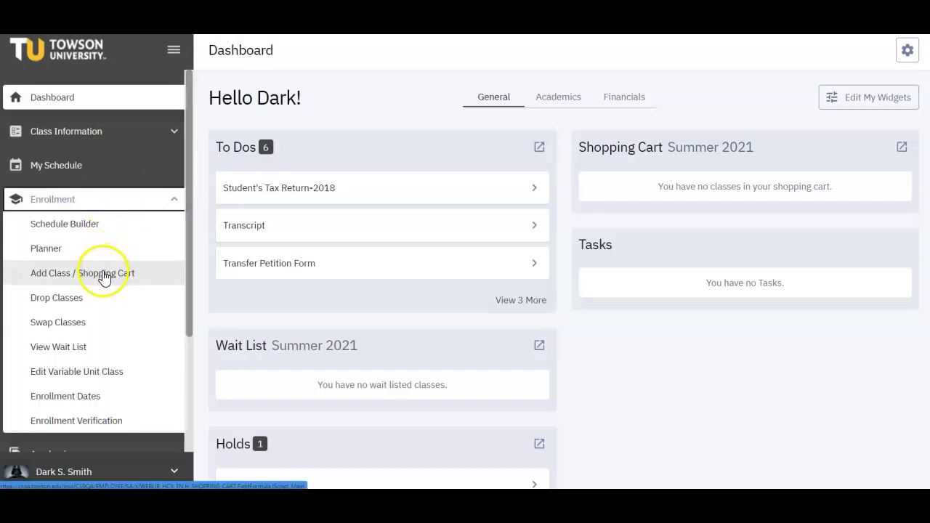
left_click(103, 275)
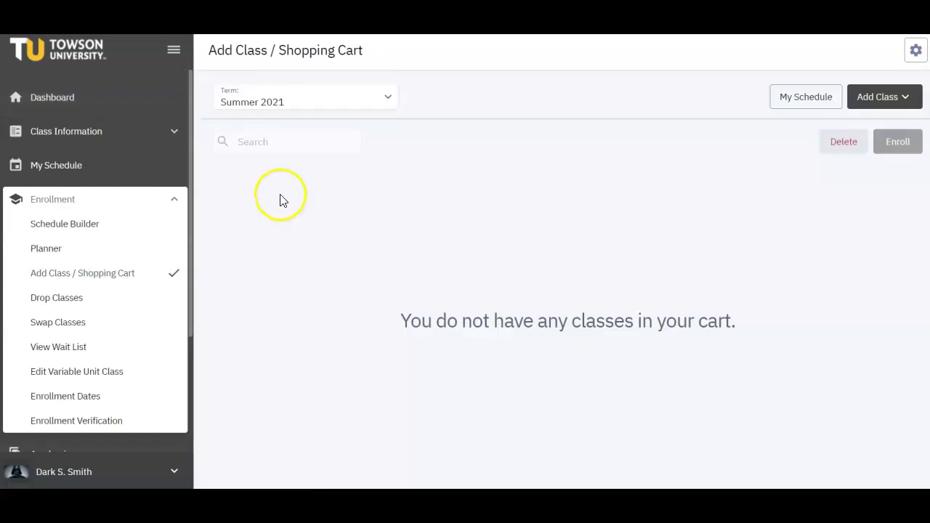
Step: Set the shopping cart term to Fall 2021 and choose Class Search from Add Class
left_click(391, 104)
left_click(325, 129)
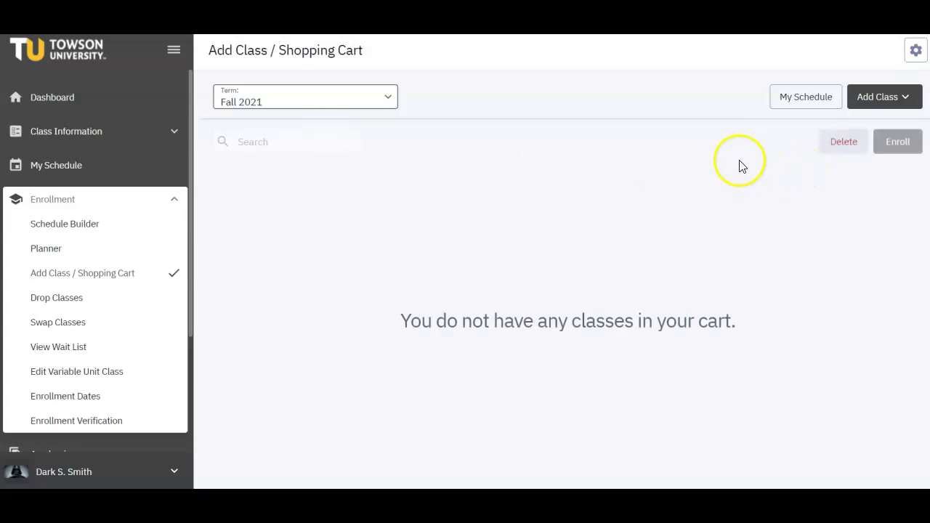
left_click(868, 102)
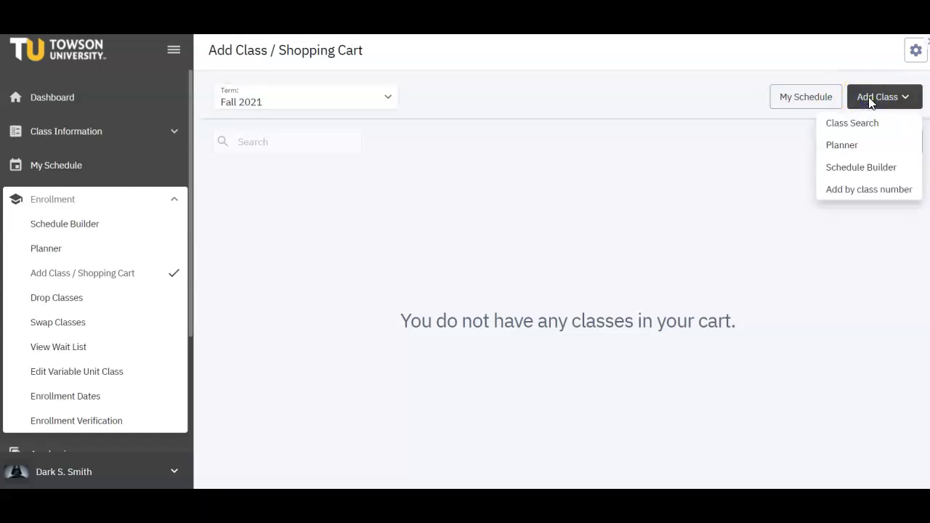
left_click(852, 124)
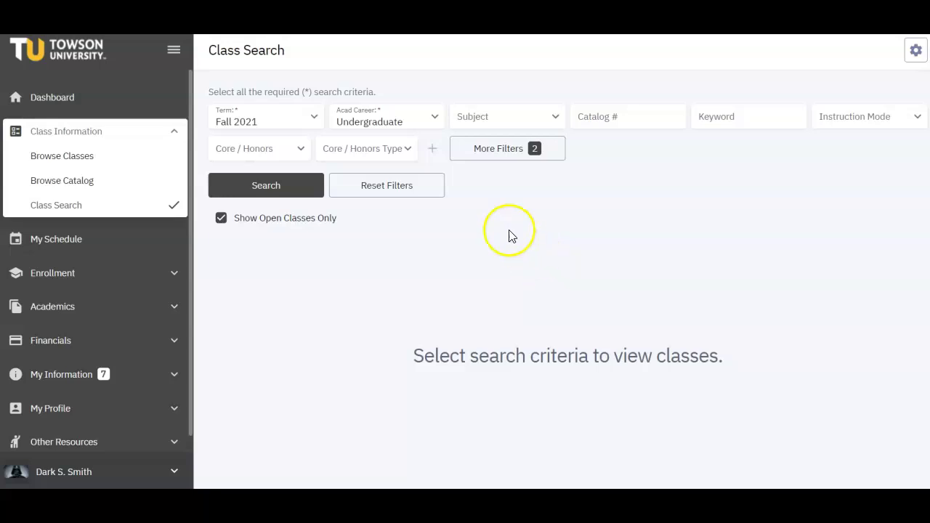
Step: Search for subject ENGL, catalog number 102, then clear the search criteria
left_click(490, 118)
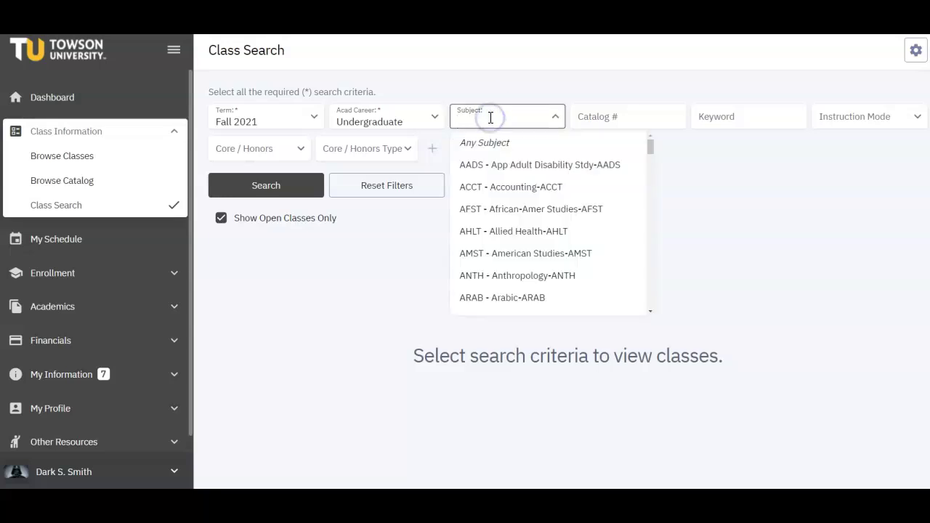
type("en")
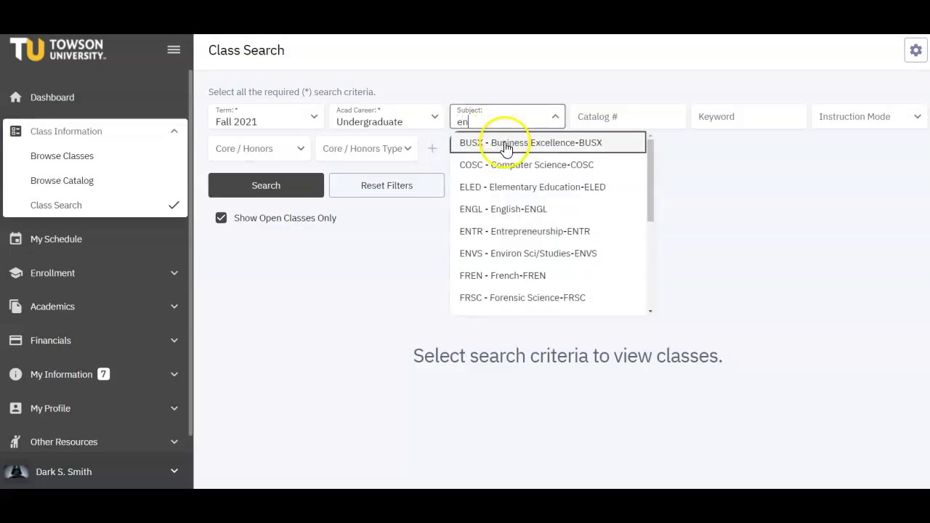
left_click(528, 209)
left_click(617, 119)
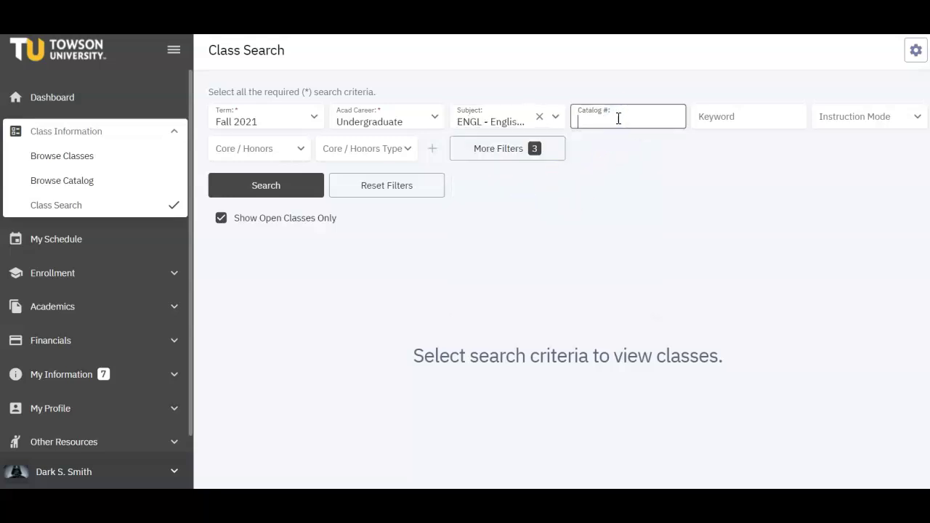
left_click(615, 154)
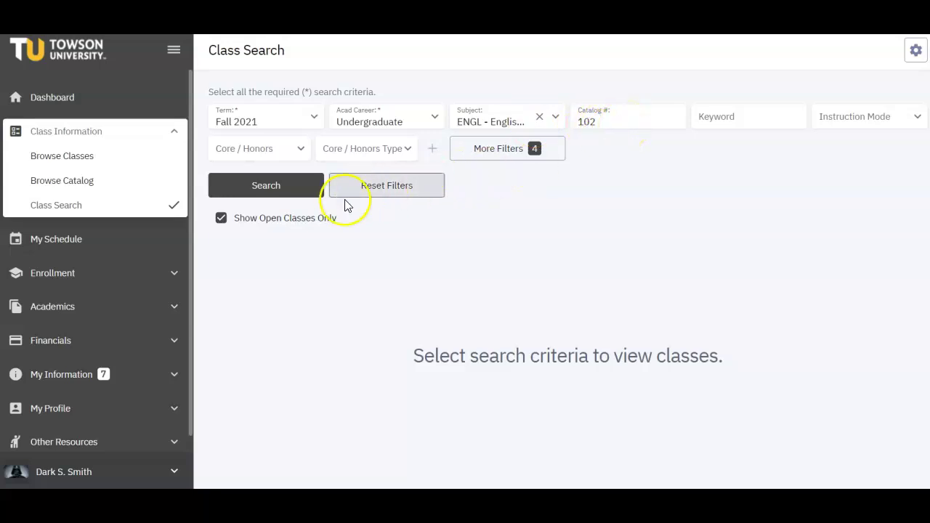
left_click(288, 190)
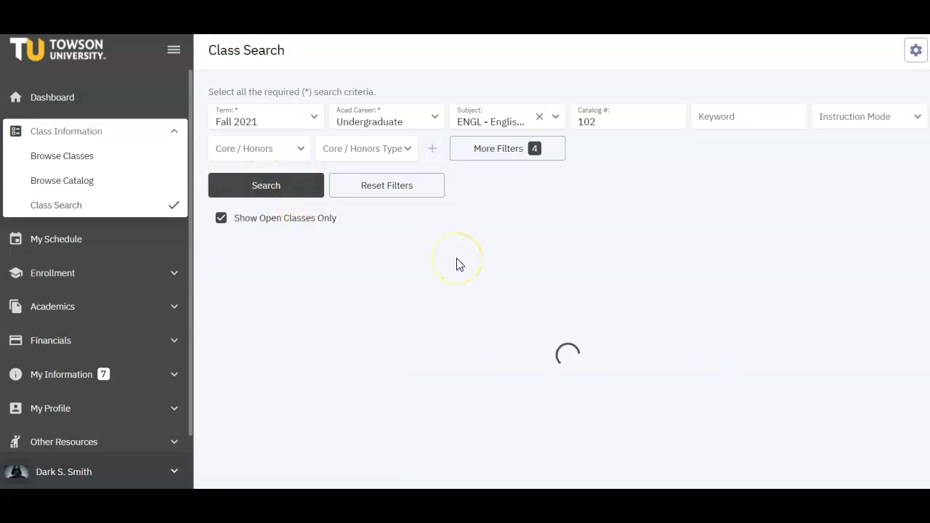
left_click(399, 187)
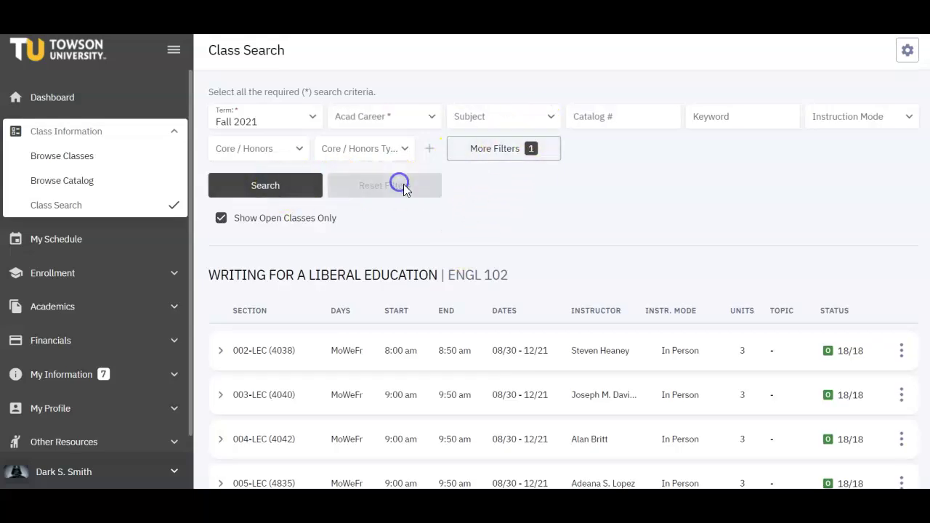
Step: Search Undergraduate classes meeting the 05 Arts & Humanities University Core requirement
left_click(304, 156)
left_click(285, 239)
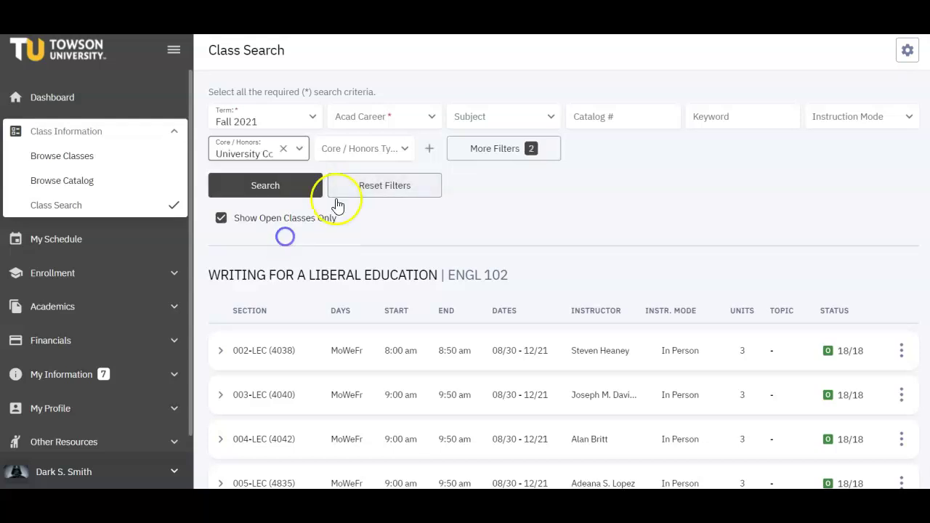
left_click(404, 156)
left_click(358, 284)
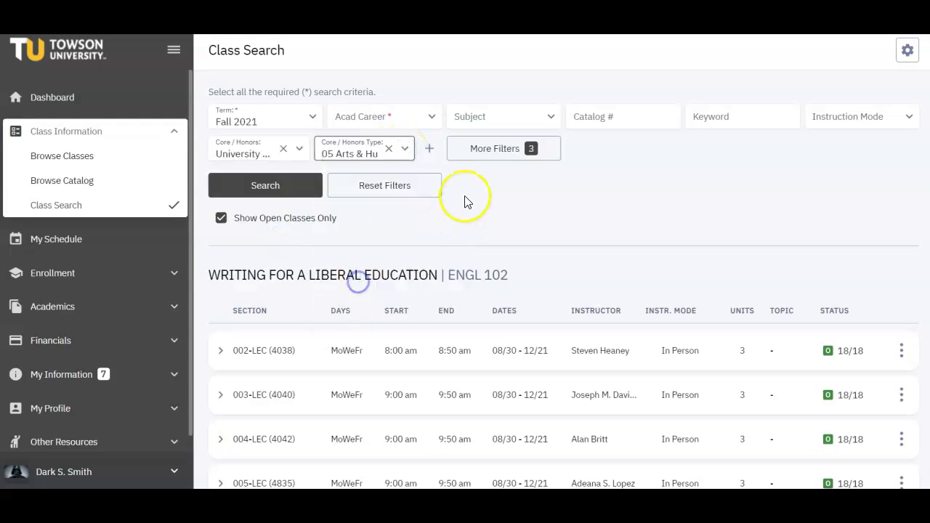
left_click(291, 191)
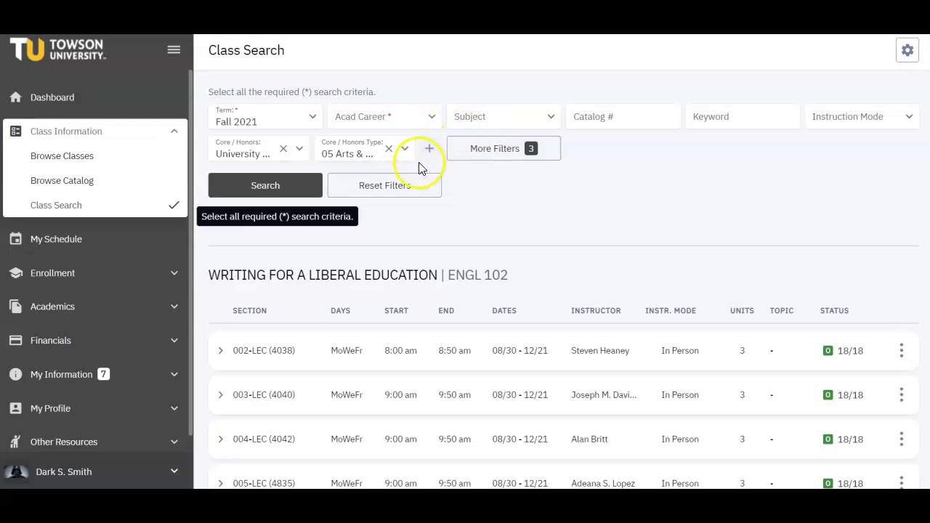
left_click(357, 121)
left_click(367, 156)
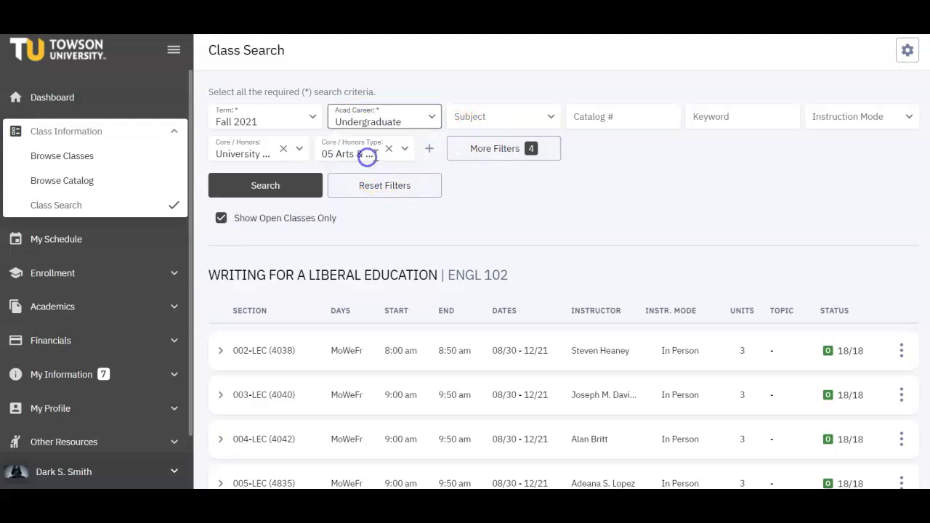
left_click(272, 188)
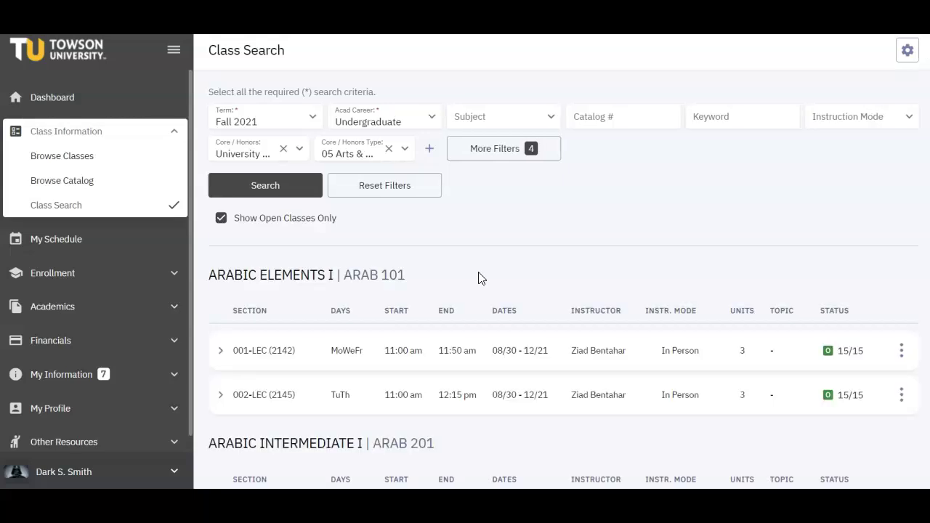
Step: Expand More Filters to show the additional class search fields
scroll(479, 278, "down", 10)
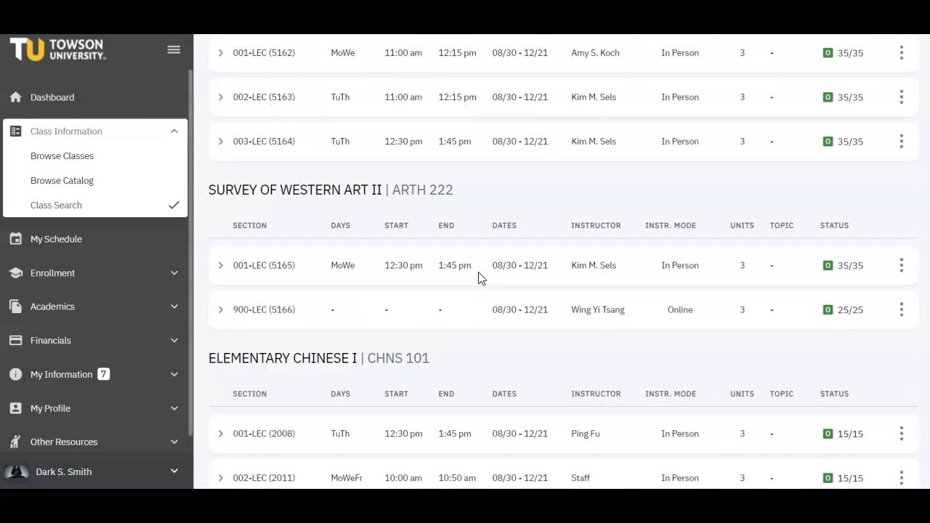
scroll(478, 279, "up", 10)
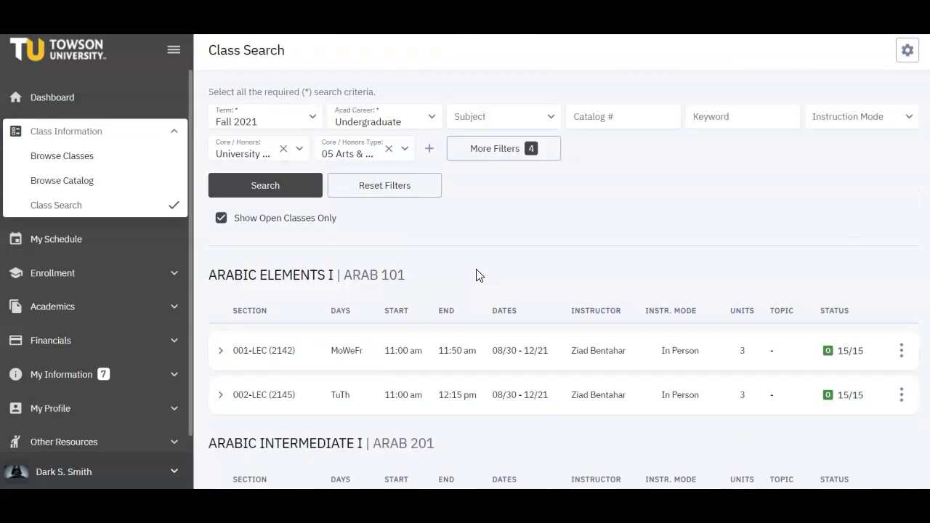
left_click(506, 150)
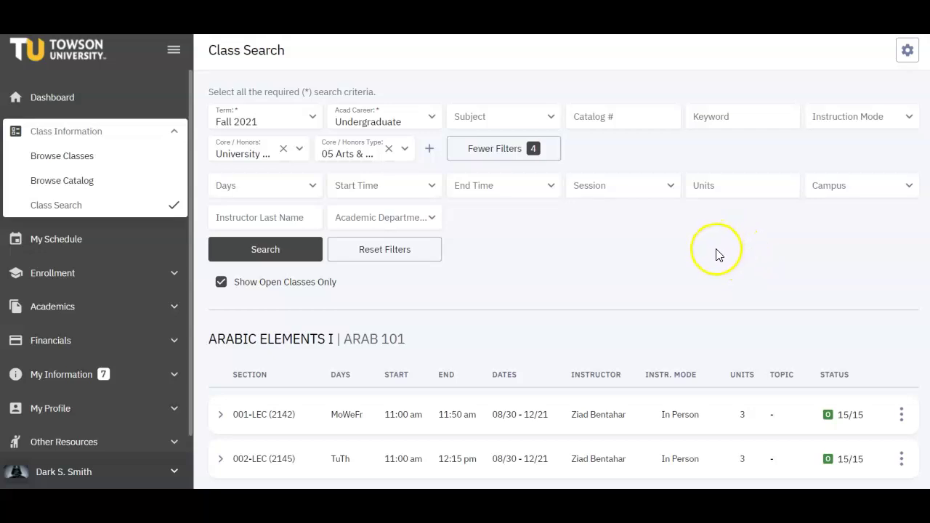
scroll(508, 272, "down", 1)
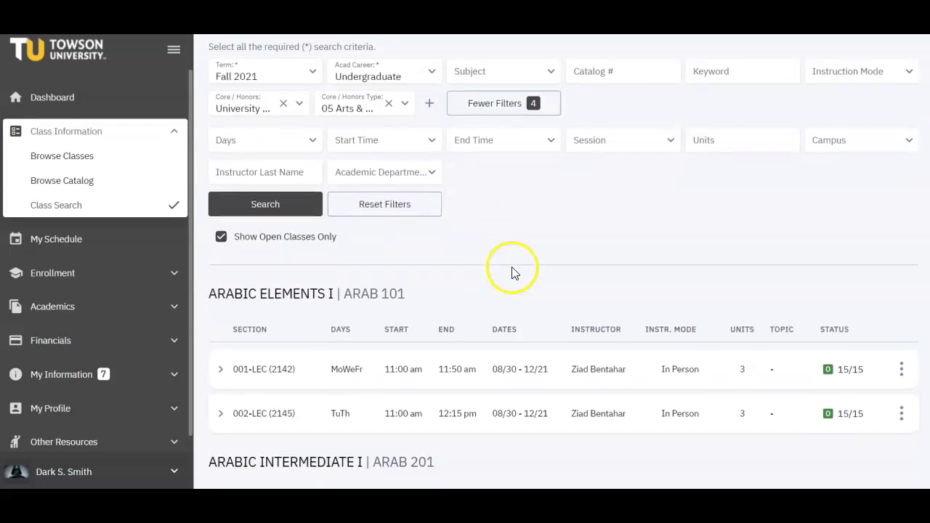
scroll(512, 272, "down", 4)
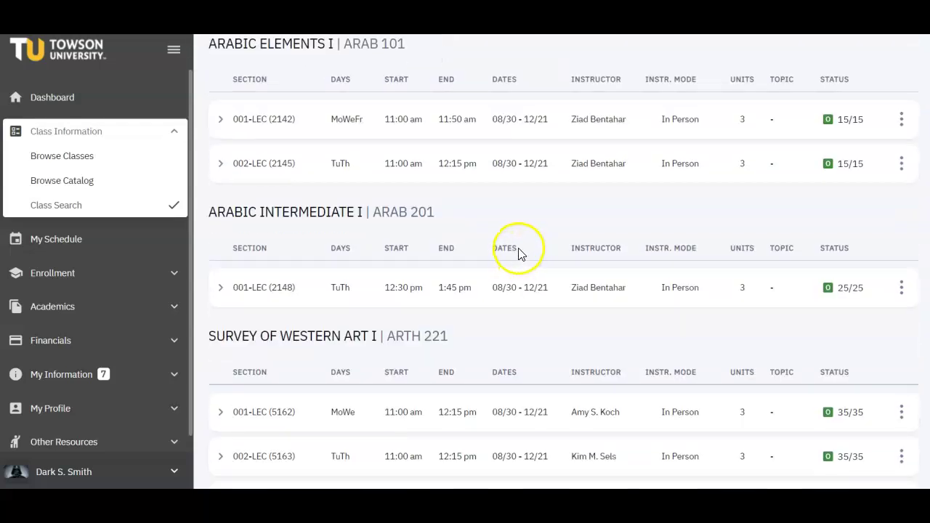
scroll(897, 295, "up", 3)
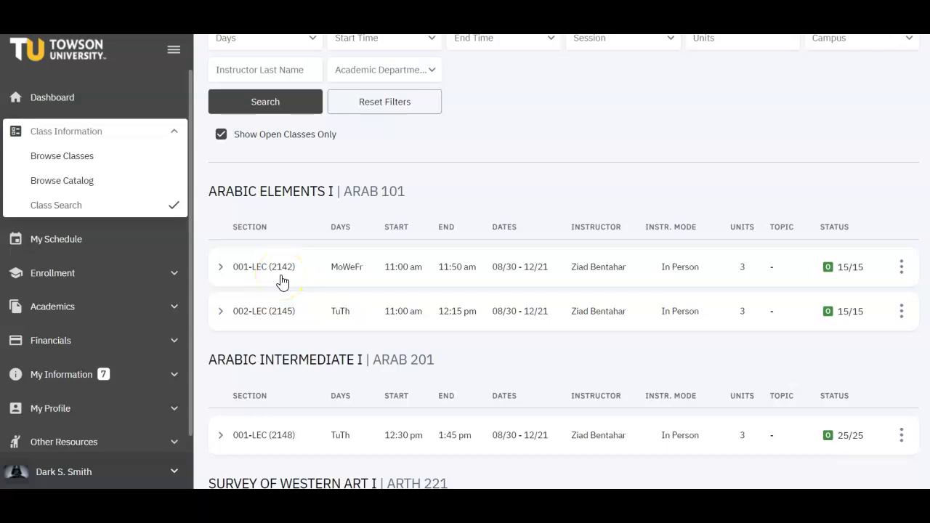
Step: Add ARAB 101 section 001-LEC (2142) to the cart and dismiss the success notice
left_click(221, 271)
scroll(260, 301, "down", 1)
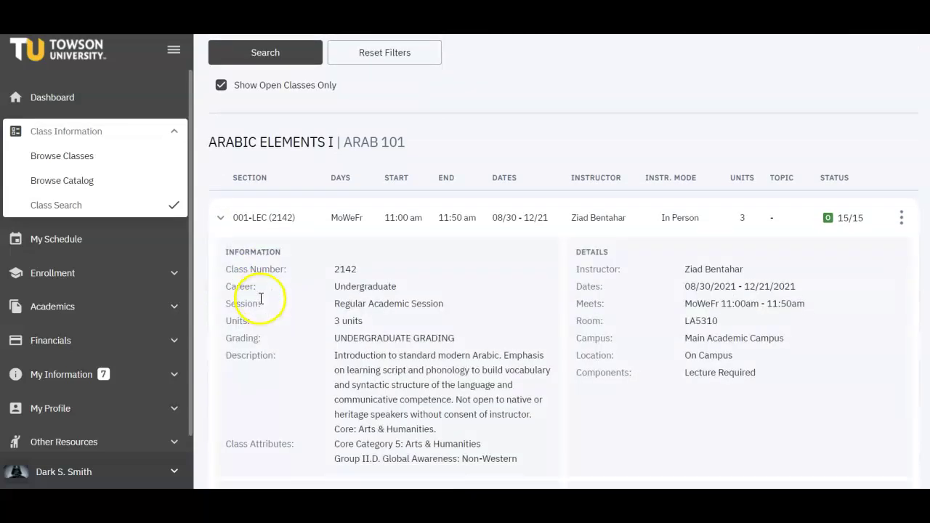
scroll(269, 298, "down", 1)
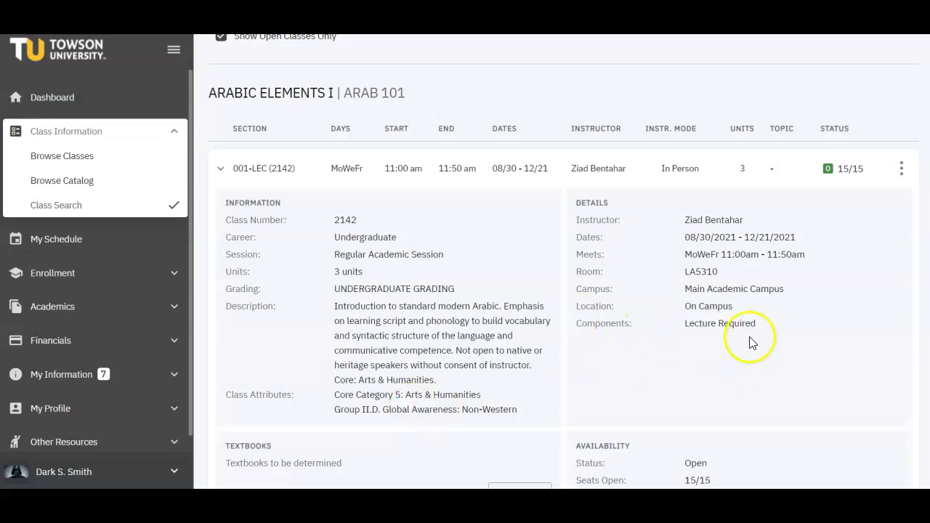
left_click(901, 168)
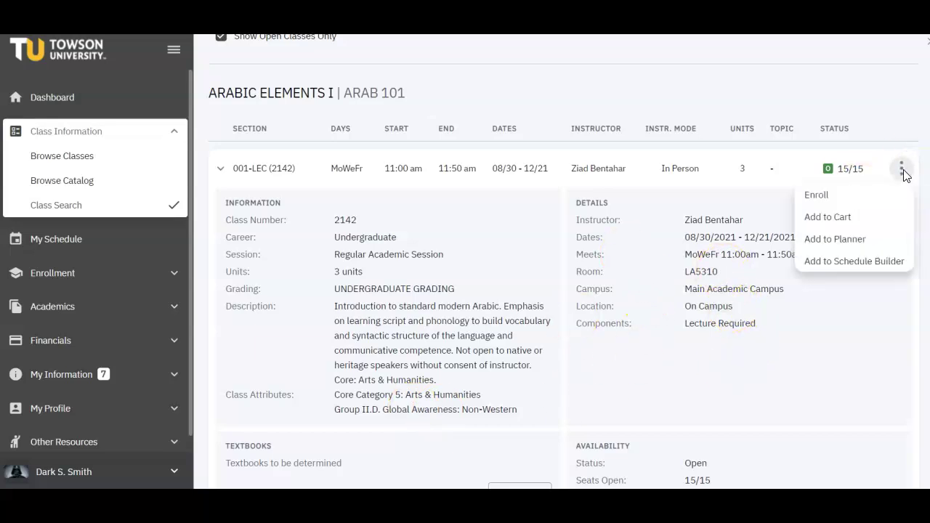
left_click(832, 219)
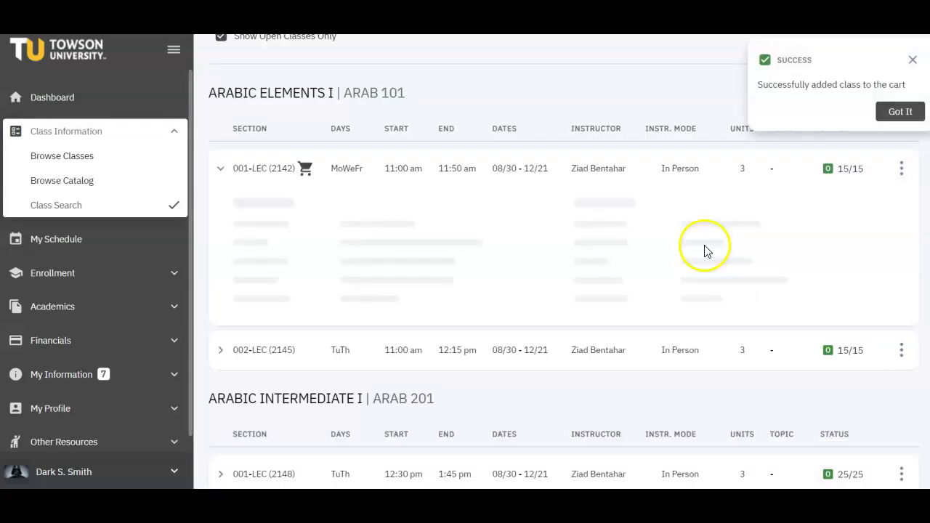
left_click(899, 113)
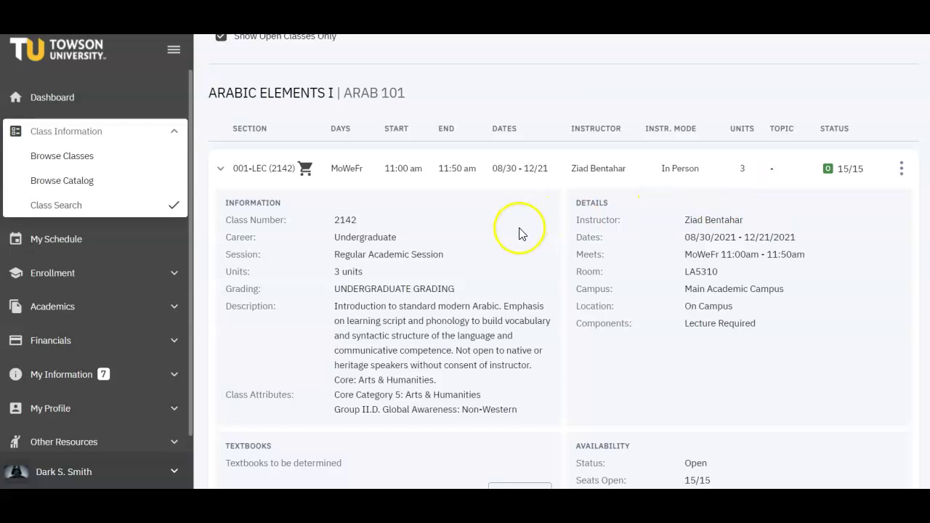
Step: Enroll in ARAB 101 (2142) from the Fall 2021 cart and close the time-conflict results
left_click(170, 273)
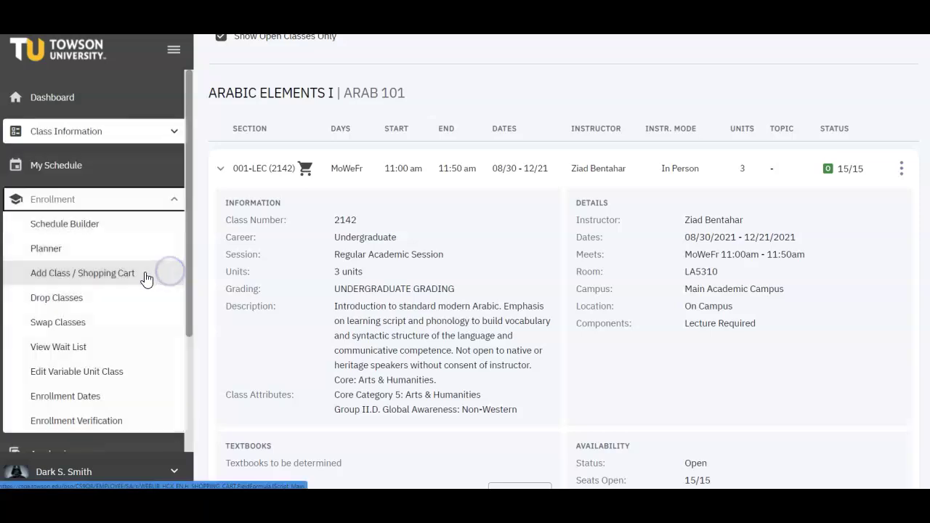
left_click(109, 273)
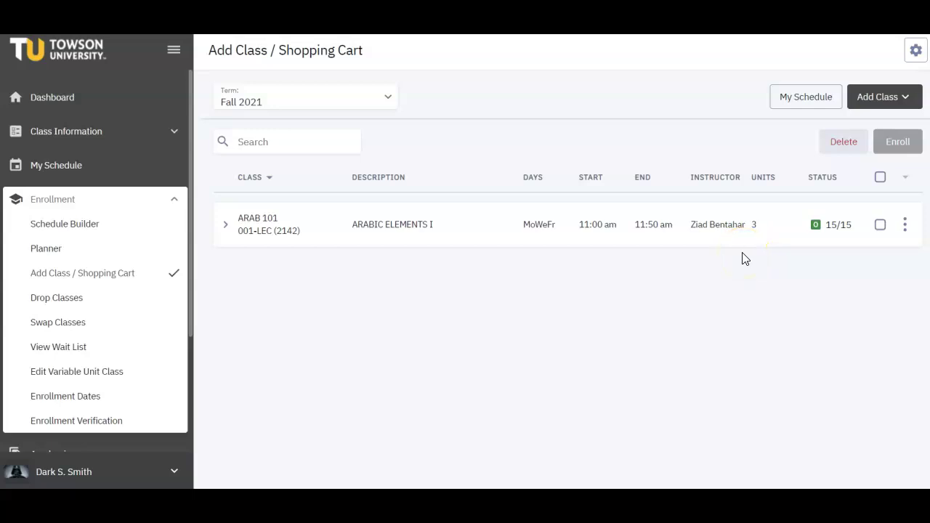
left_click(879, 227)
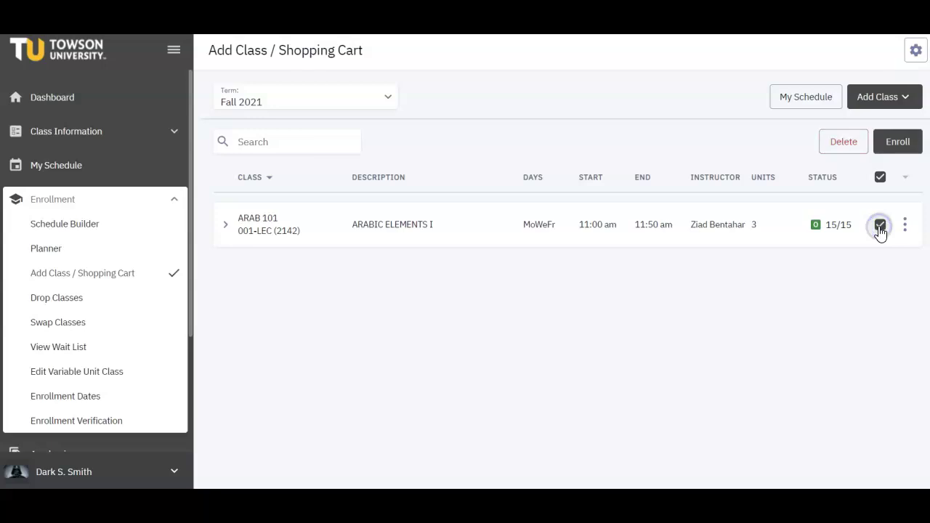
left_click(890, 142)
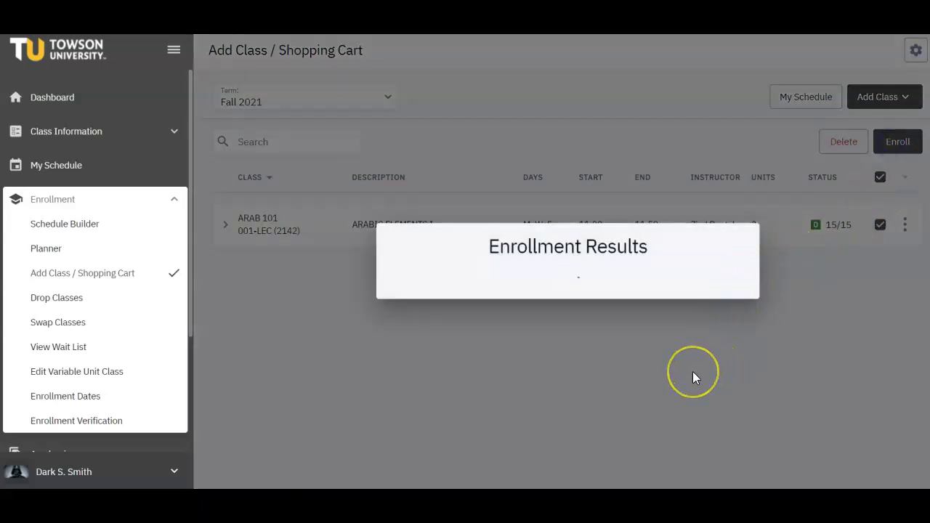
left_click(601, 390)
left_click(567, 355)
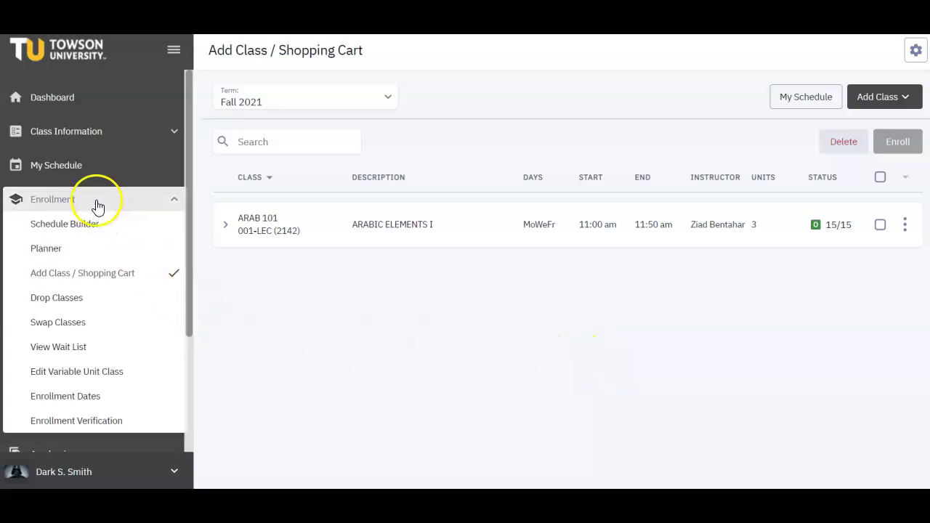
left_click(64, 107)
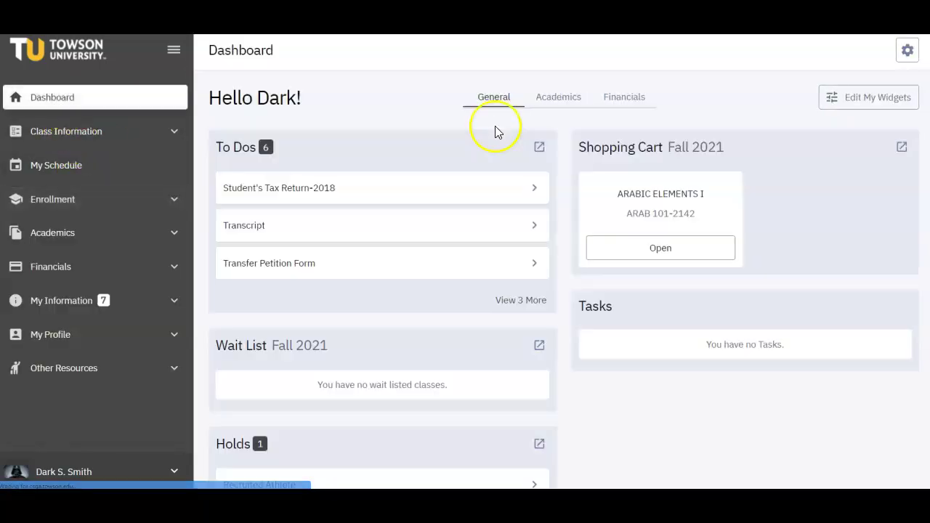
Step: Leave Towson Online Services and return to the Towson University homepage
left_click(548, 98)
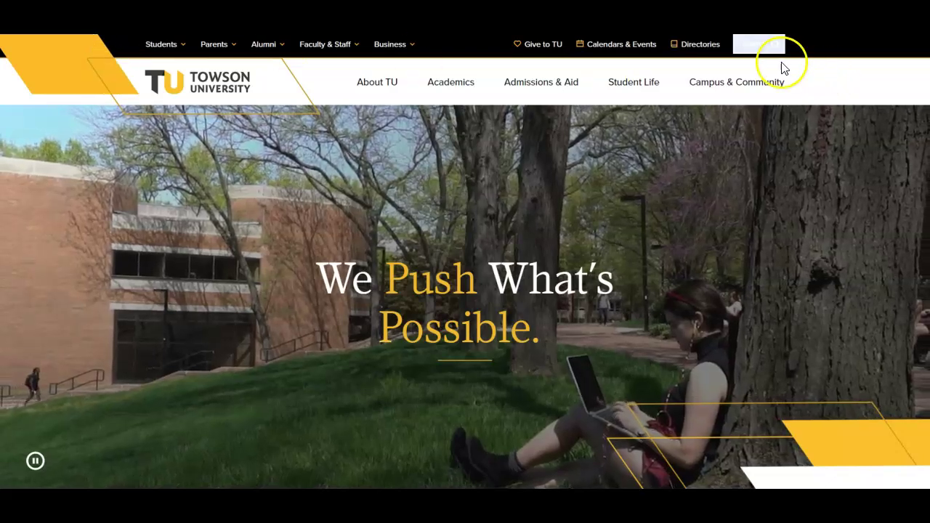
Step: Search the Towson site for 'peoplesoft upgrade' and open the PeopleSoft Upgrades result
left_click(761, 50)
left_click(655, 46)
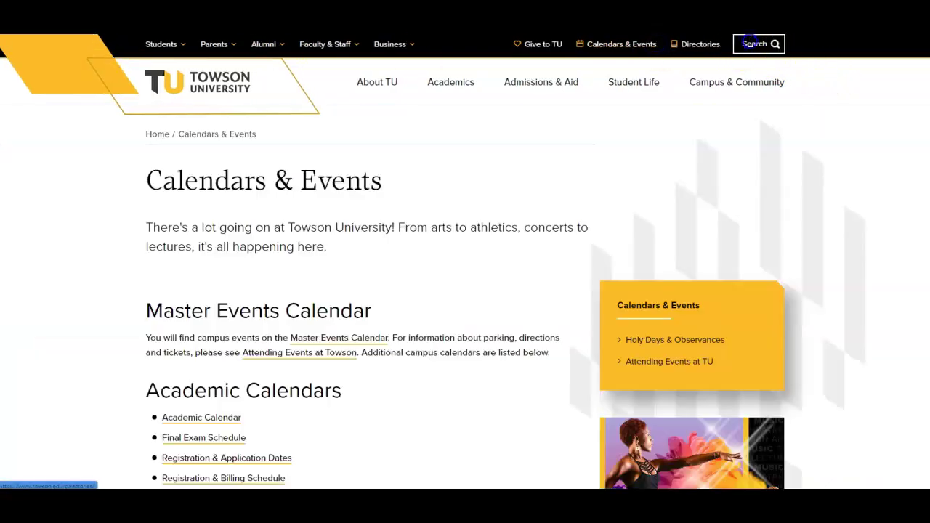
left_click(751, 44)
left_click(751, 66)
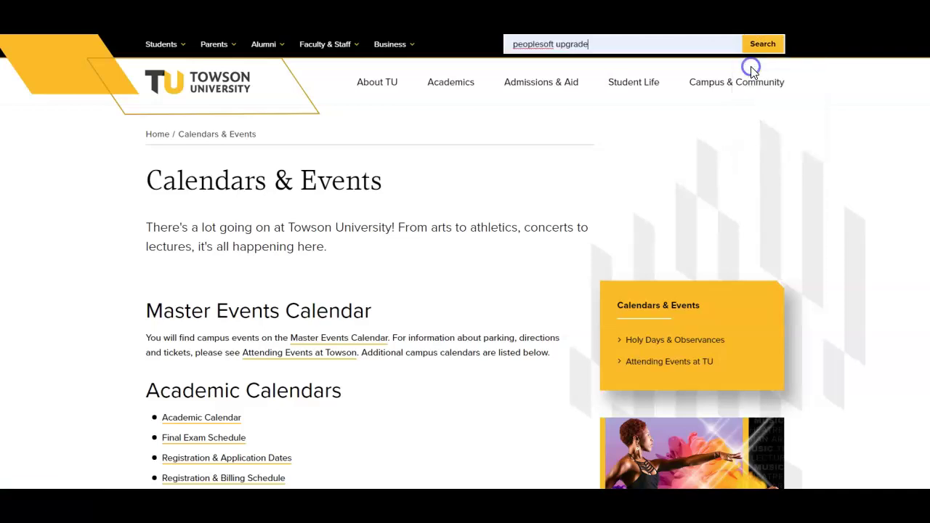
left_click(757, 50)
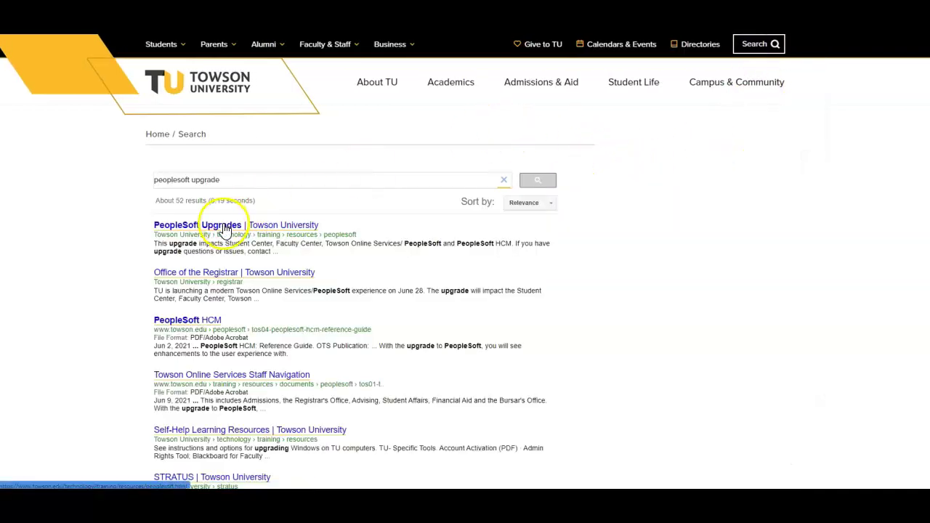
left_click(224, 227)
scroll(305, 247, "down", 5)
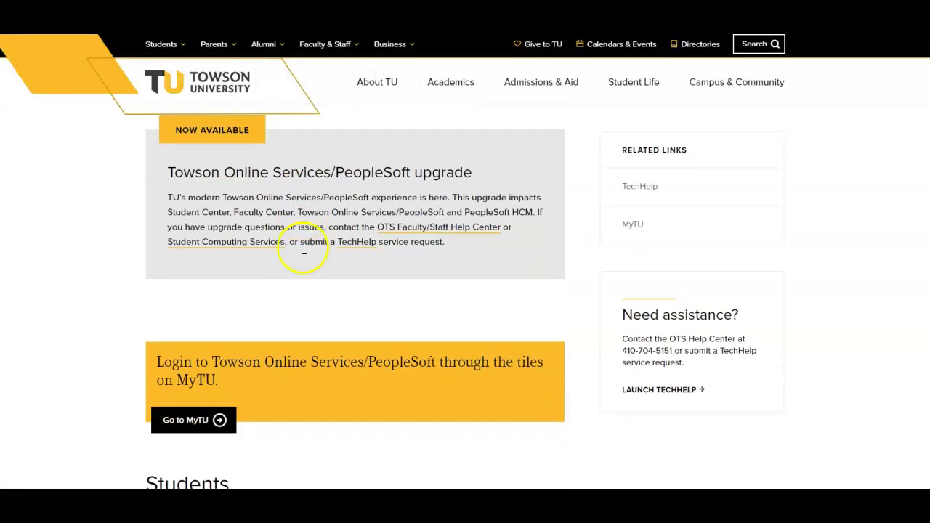